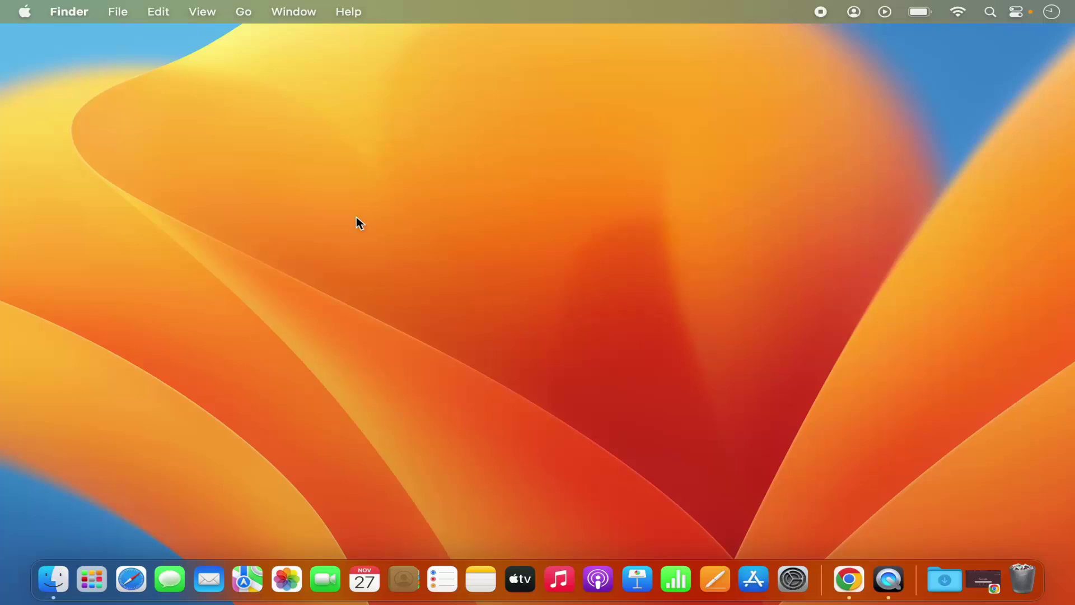
# - Launch System Settings from the Apple menu
pyautogui.click(26, 11)
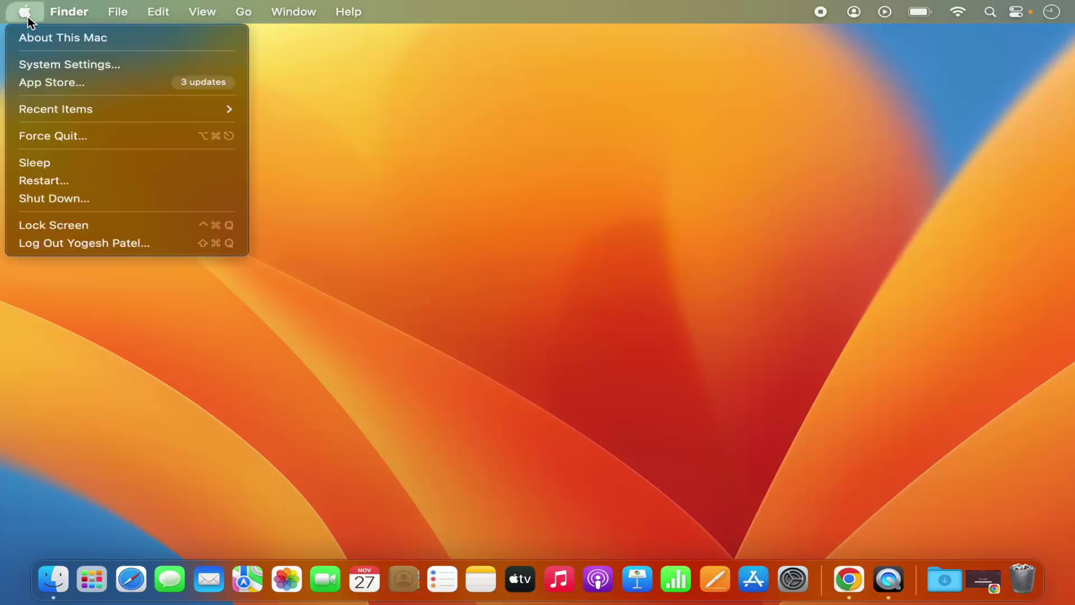
pyautogui.click(50, 66)
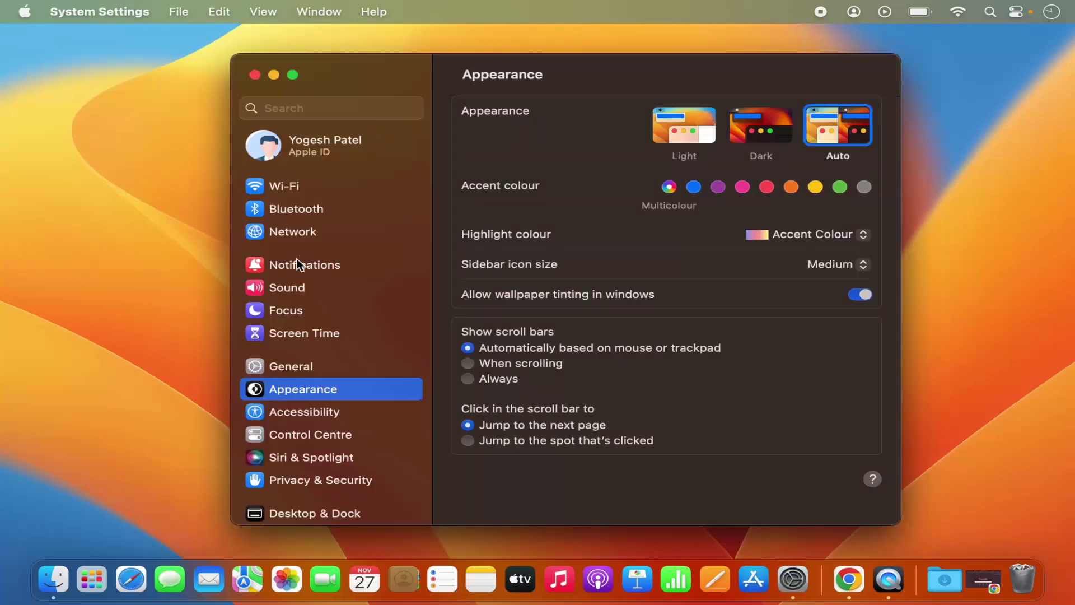
pyautogui.scroll(-3, 297, 265)
pyautogui.scroll(-1, 296, 265)
pyautogui.scroll(-2, 297, 265)
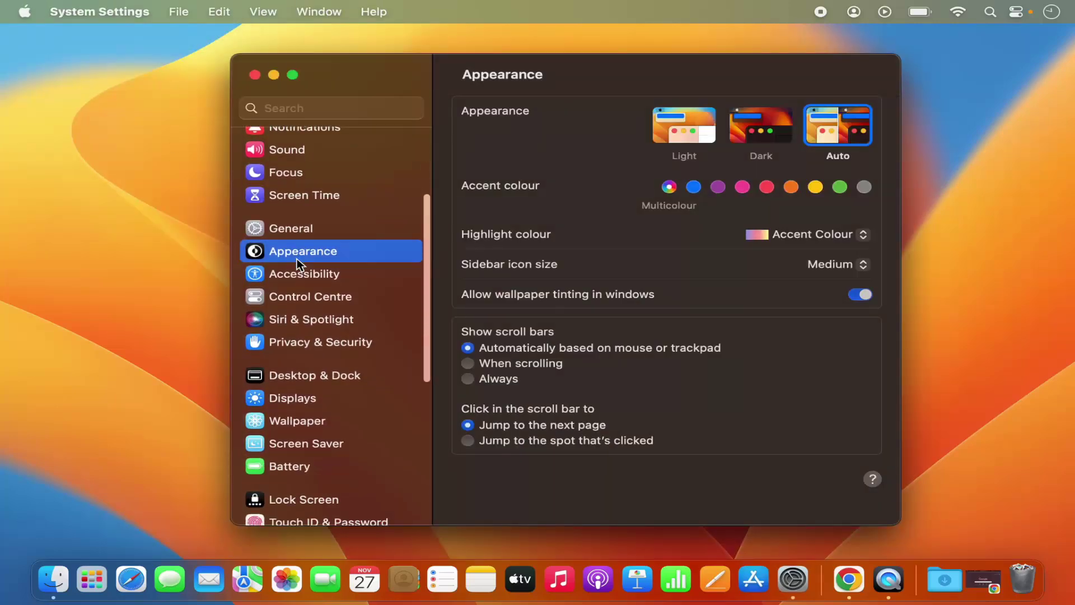
pyautogui.scroll(-1, 296, 264)
pyautogui.scroll(-1, 297, 264)
pyautogui.scroll(-1, 297, 263)
pyautogui.scroll(-1, 297, 263)
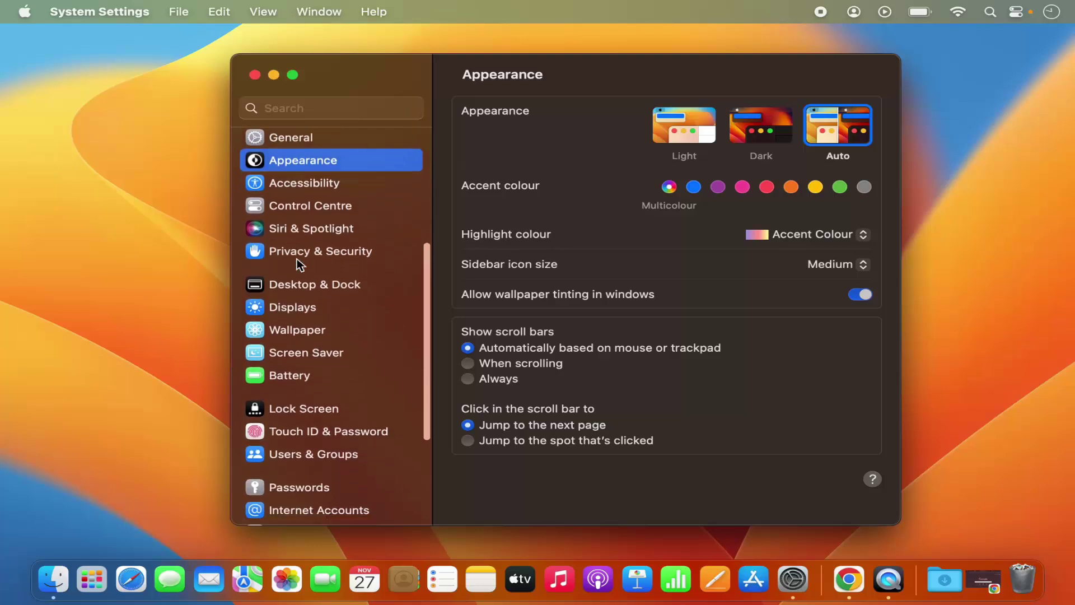
pyautogui.scroll(1, 297, 263)
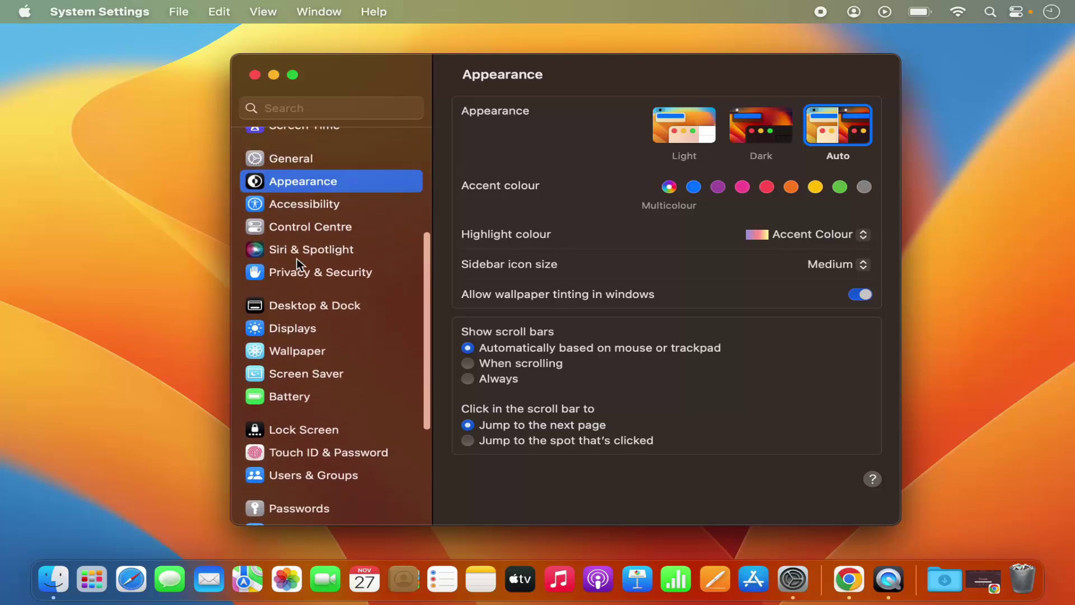
# - Show the Desktop & Dock pane with its Dock settings
pyautogui.click(295, 307)
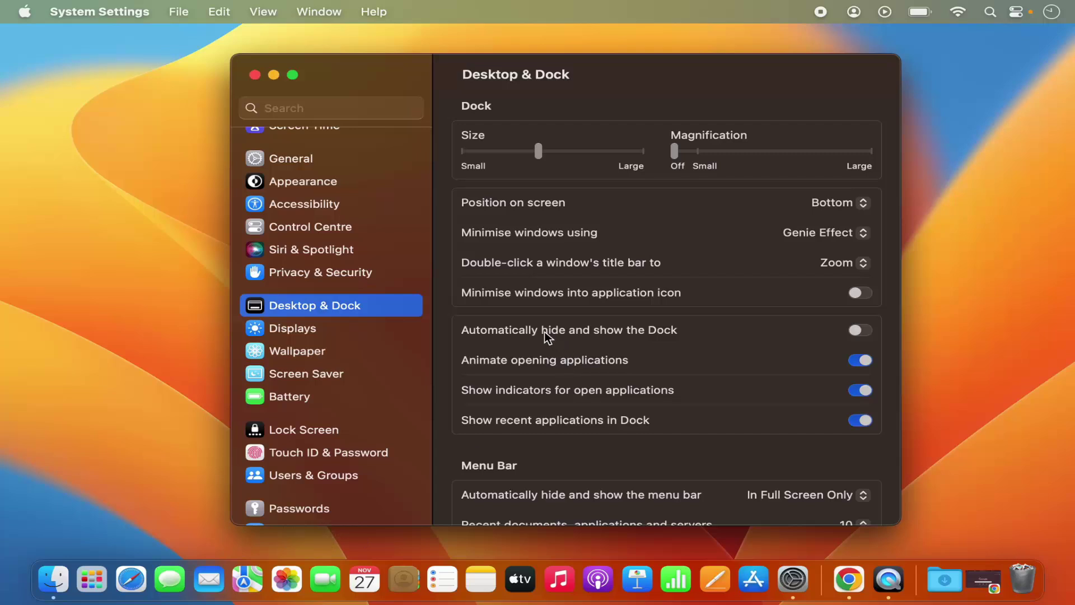
pyautogui.scroll(-3, 545, 332)
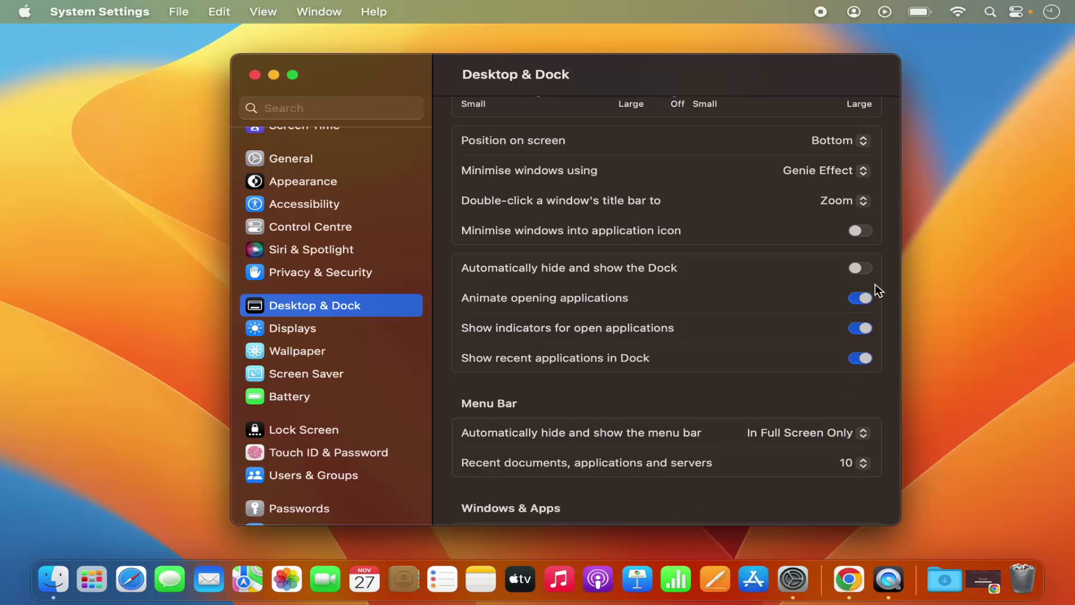
# - Turn on 'Automatically hide and show the Dock', then open Safari and zoom its window
pyautogui.click(860, 268)
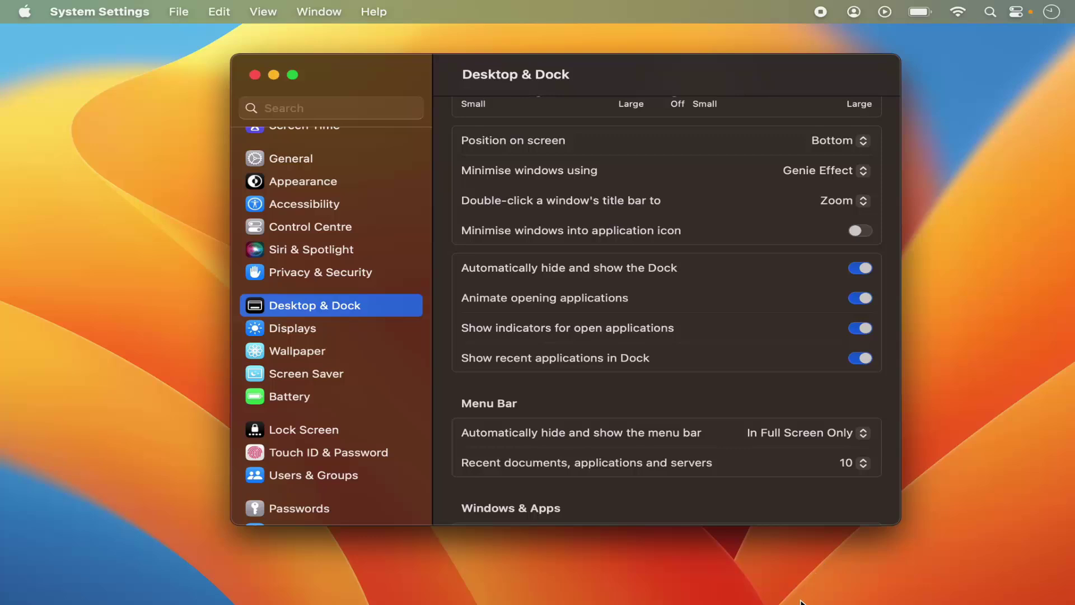
pyautogui.moveTo(597, 580)
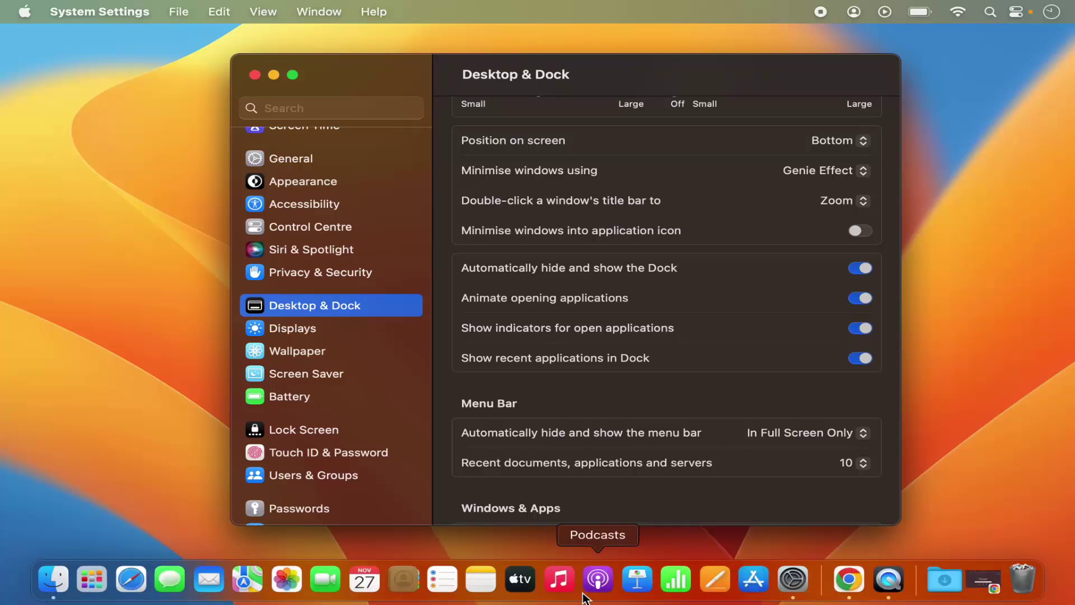
pyautogui.click(139, 588)
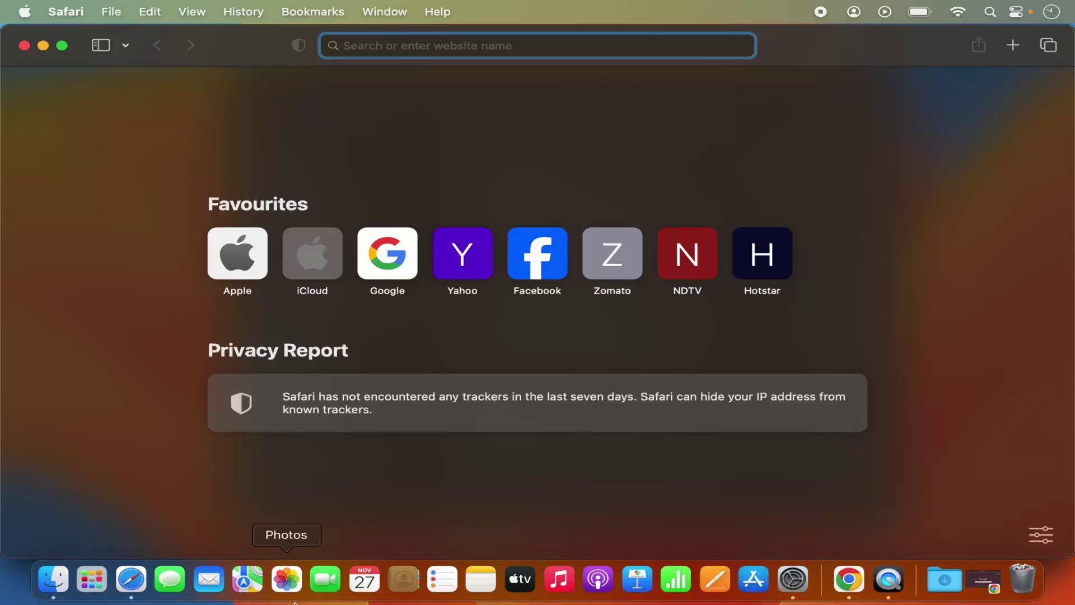
pyautogui.moveTo(325, 580)
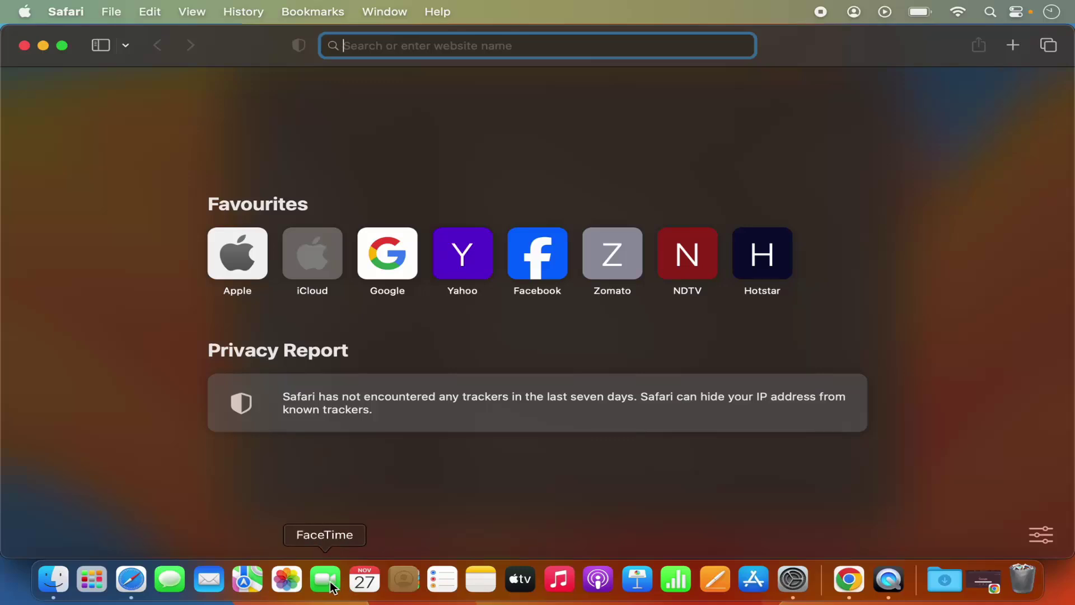
pyautogui.doubleClick(796, 38)
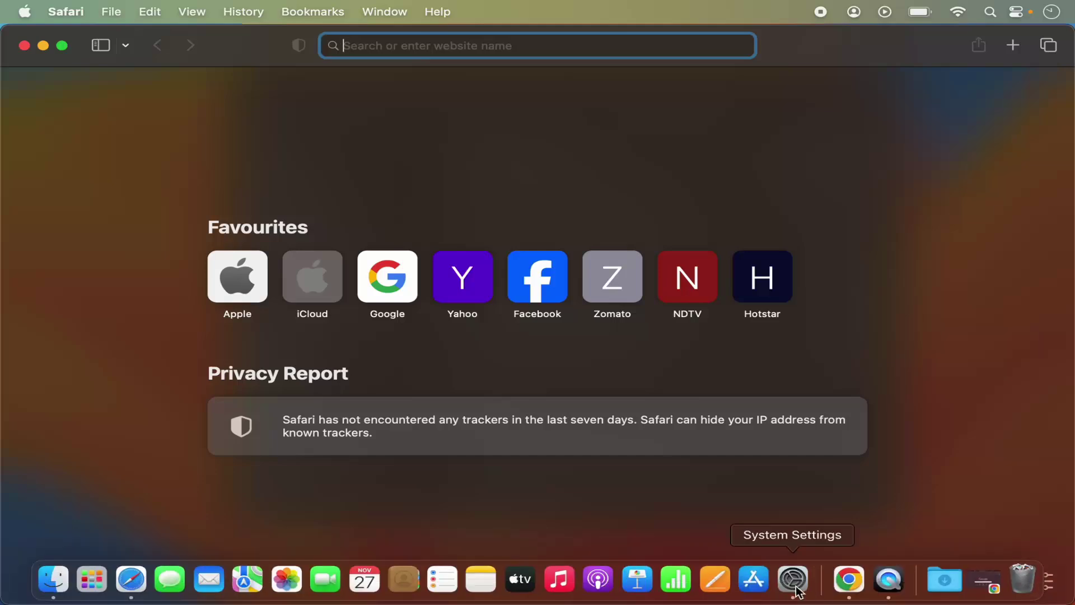
# - Return to System Settings and switch off 'Automatically hide and show the Dock'
pyautogui.click(794, 588)
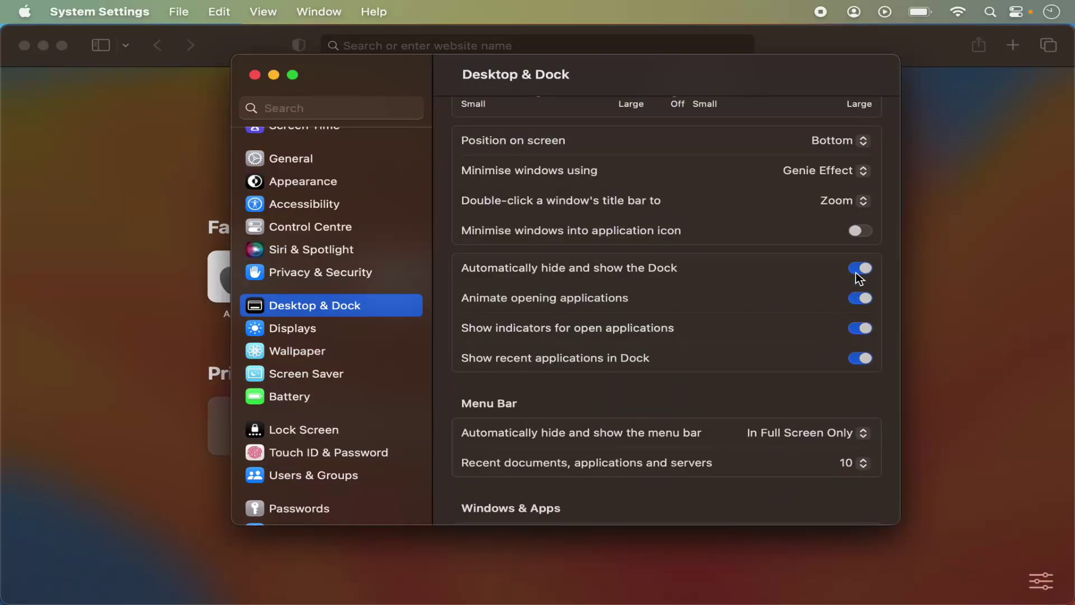
pyautogui.click(858, 268)
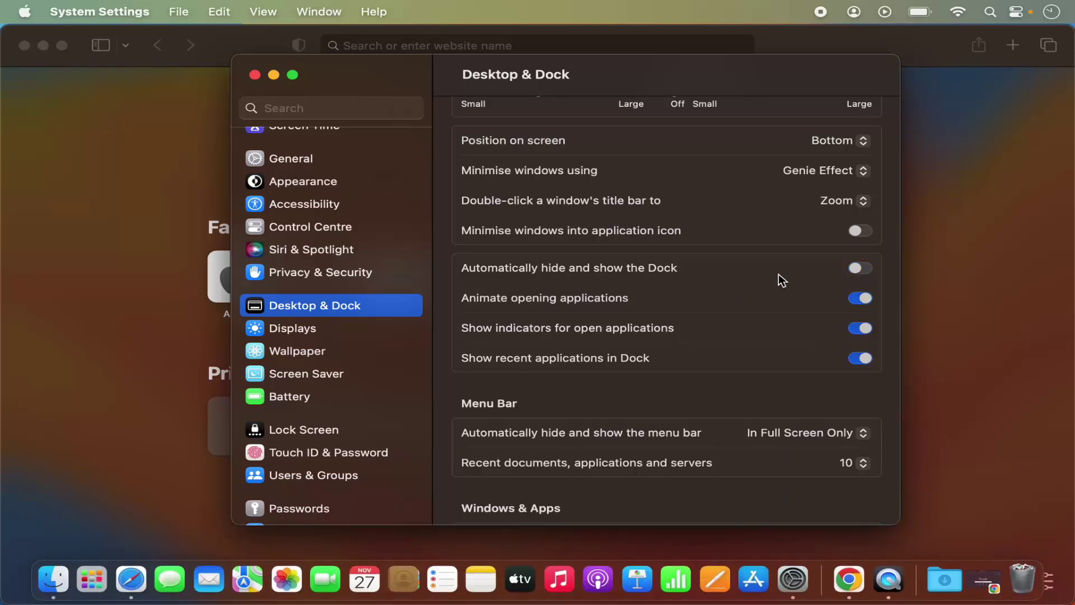